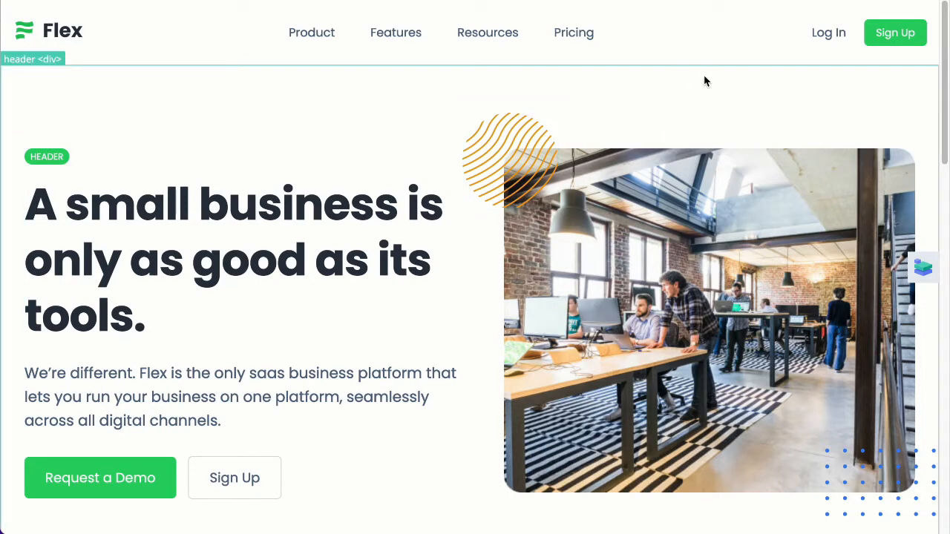
{"action": "left_click", "coordinate": [727, 74]}
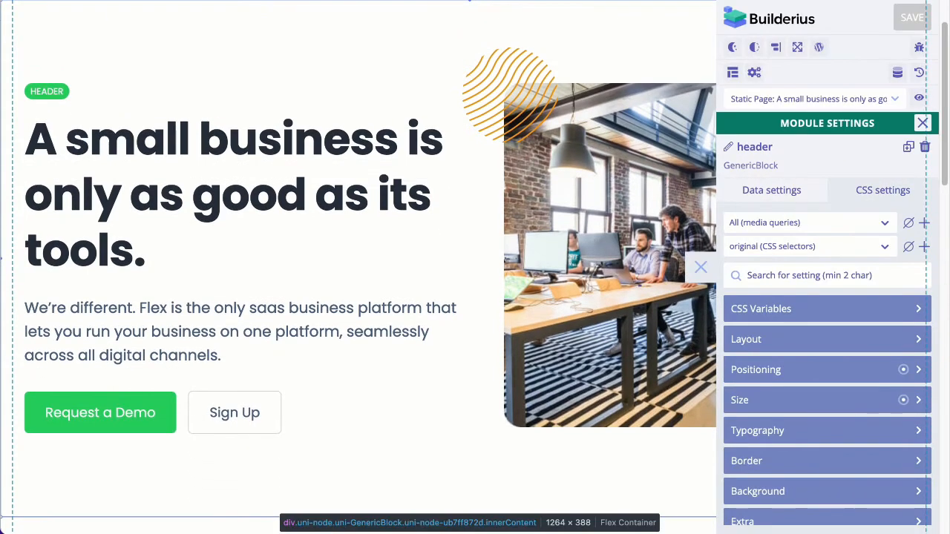
{"action": "left_click", "coordinate": [924, 130]}
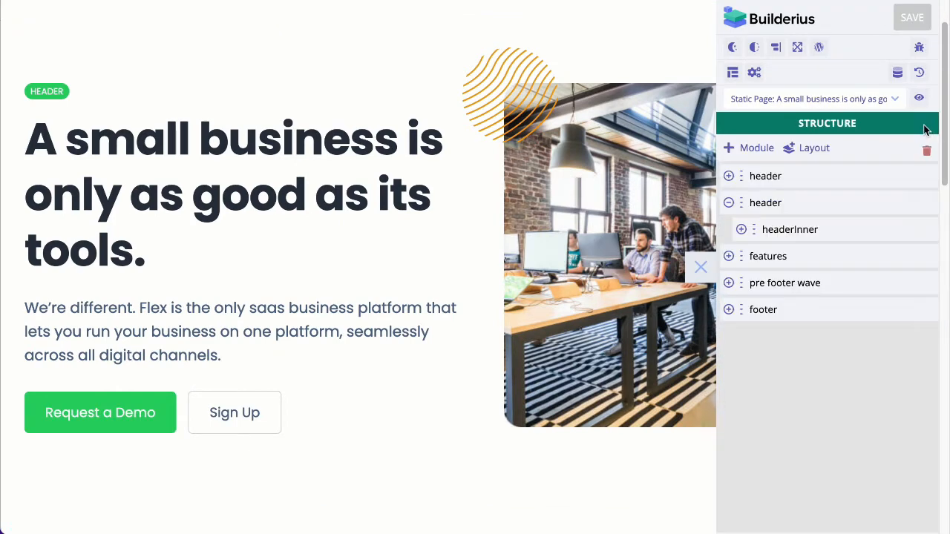
{"action": "left_click", "coordinate": [700, 267]}
{"action": "scroll", "coordinate": [899, 78], "scroll_direction": "up", "scroll_amount": 1}
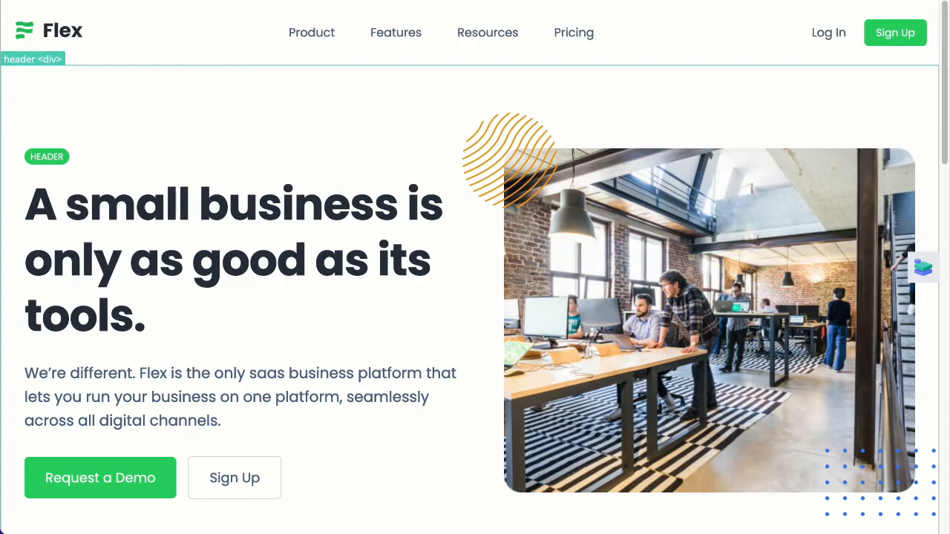
Switch the page to responsive design view and zoom it out so the full page width fits on screen.
{"action": "key", "text": "ctrl+shift+m"}
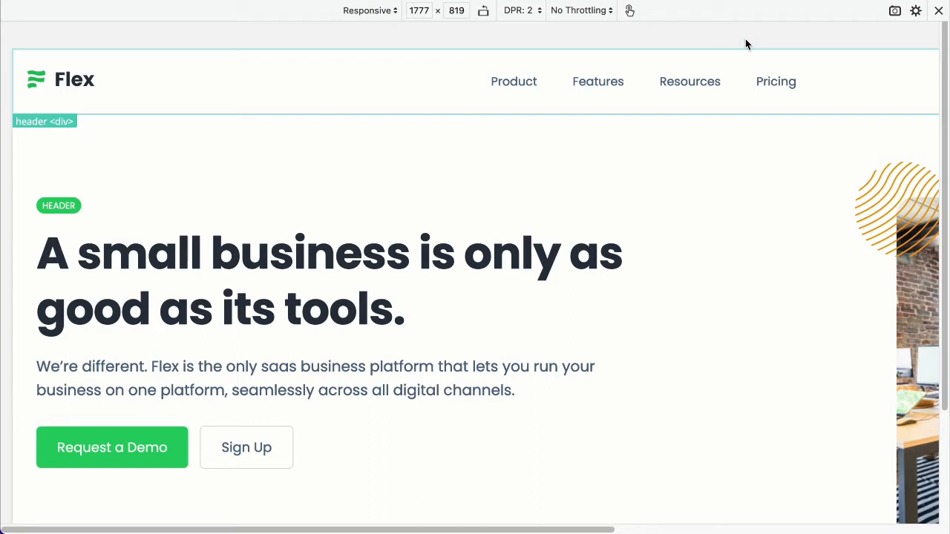
{"action": "scroll", "coordinate": [659, 199], "scroll_direction": "down", "scroll_amount": 1}
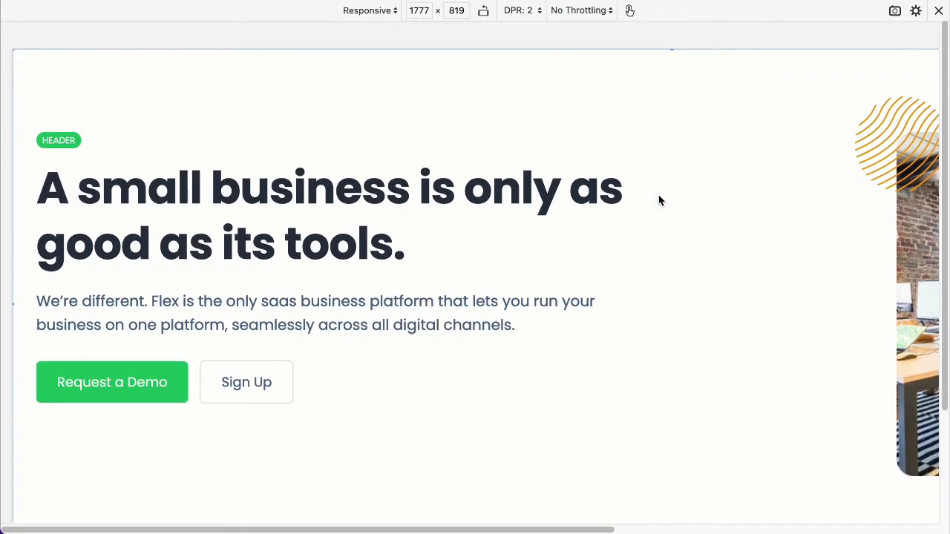
{"action": "scroll", "coordinate": [659, 200], "scroll_direction": "down", "scroll_amount": 4}
{"action": "key", "text": "super+minus"}
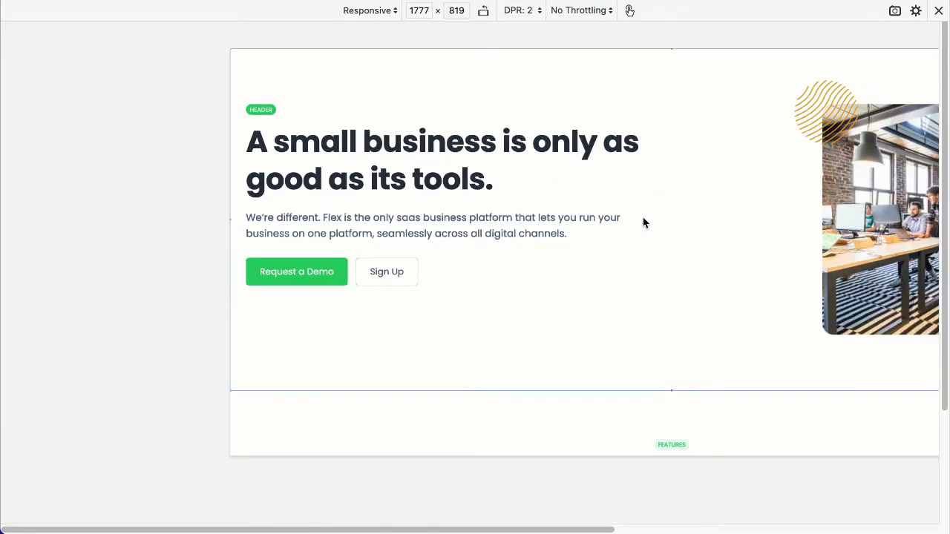
{"action": "left_click_drag", "start_coordinate": [575, 530], "coordinate": [731, 515]}
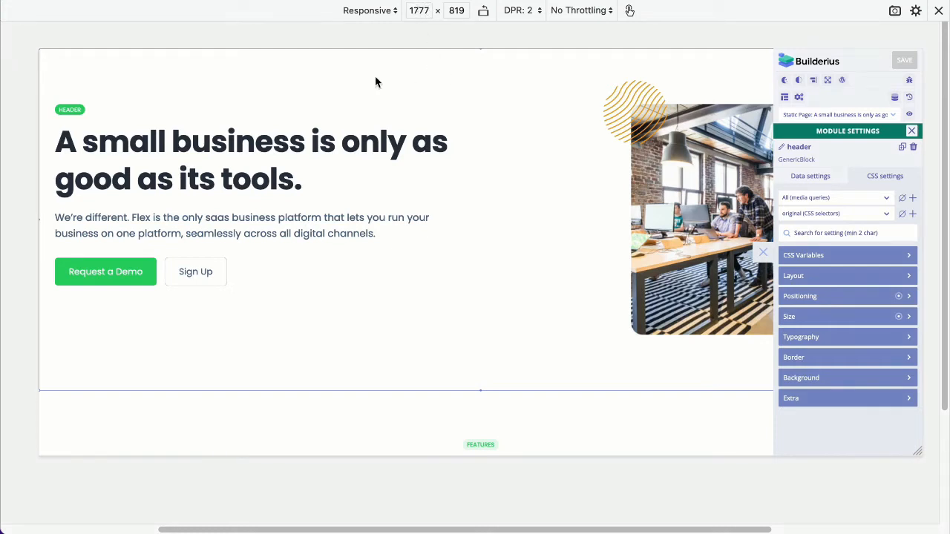
Close the features block's module settings and hide the builder panel to view the header across the full page width.
{"action": "left_click", "coordinate": [512, 417]}
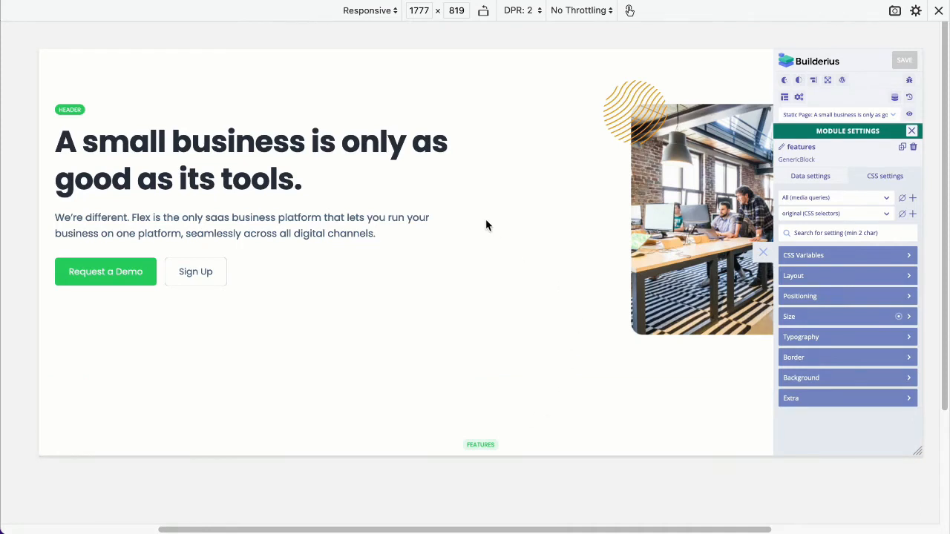
{"action": "scroll", "coordinate": [519, 215], "scroll_direction": "up", "scroll_amount": 1}
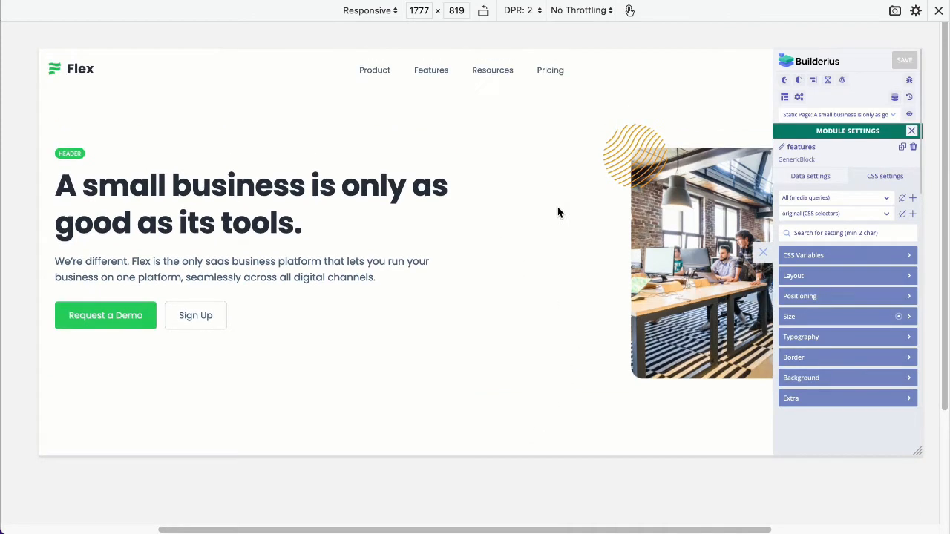
{"action": "left_click", "coordinate": [912, 132]}
{"action": "left_click", "coordinate": [763, 252]}
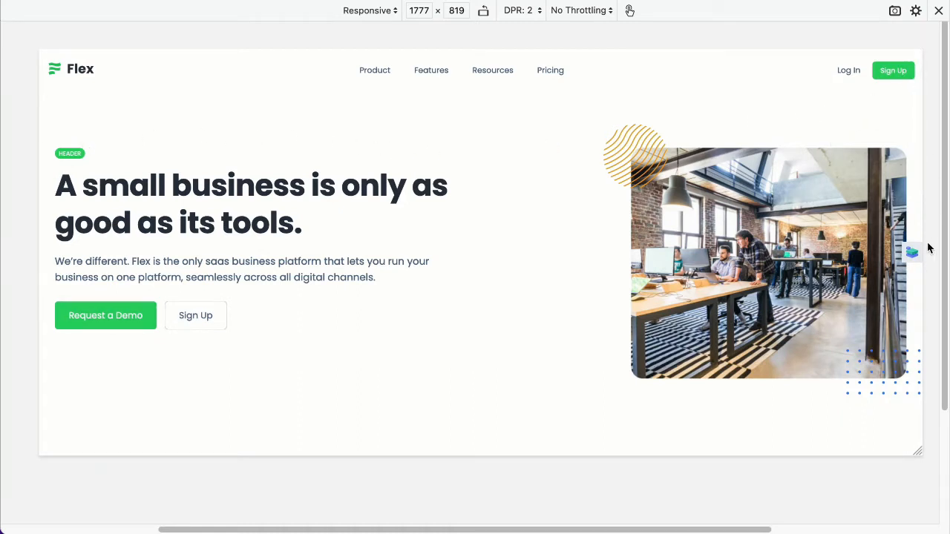
{"action": "double_click", "coordinate": [411, 10]}
Reopen the builder panel and open the headerInner block's settings from the structure tree.
{"action": "left_click", "coordinate": [915, 255]}
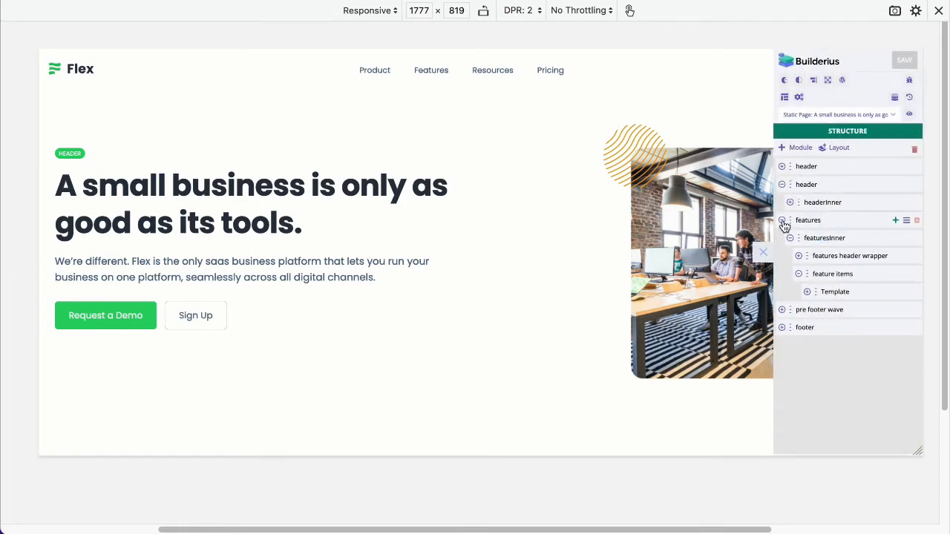
{"action": "left_click", "coordinate": [782, 221]}
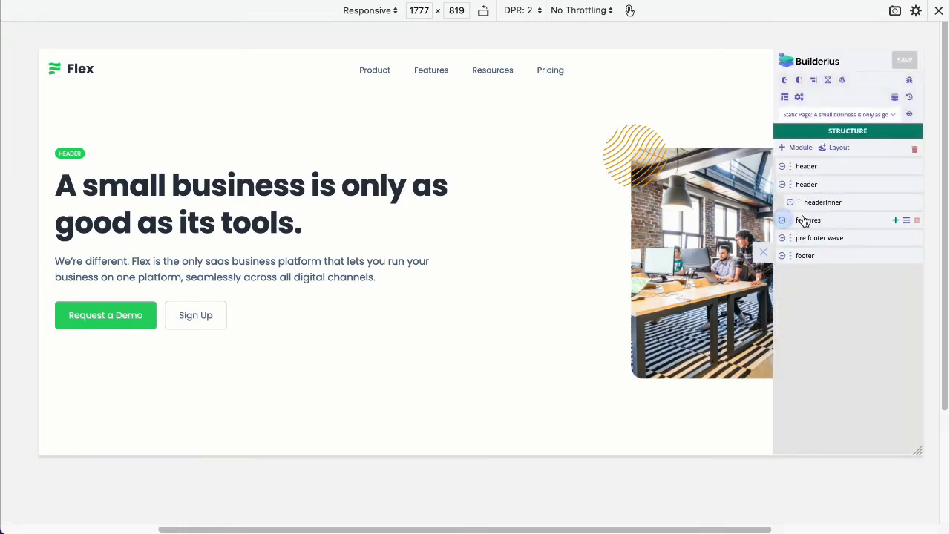
{"action": "left_click", "coordinate": [819, 205]}
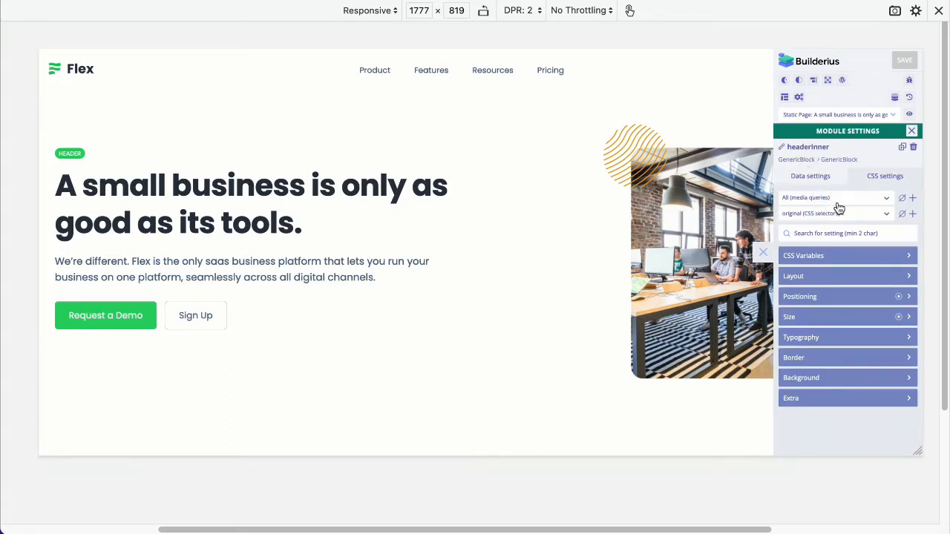
Examine the headerInner block's size settings that apply to all media queries.
{"action": "left_click", "coordinate": [806, 322]}
{"action": "scroll", "coordinate": [852, 369], "scroll_direction": "down", "scroll_amount": 5}
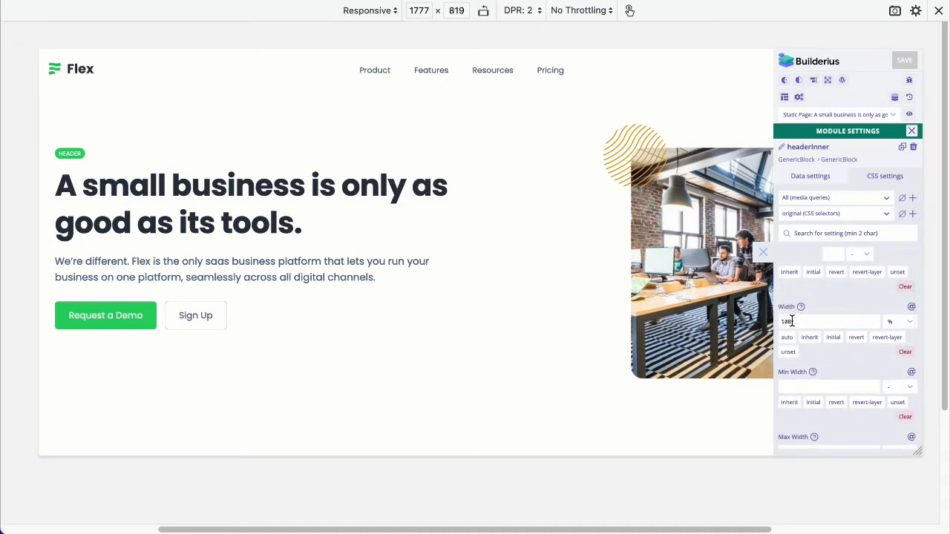
{"action": "scroll", "coordinate": [857, 315], "scroll_direction": "up", "scroll_amount": 5}
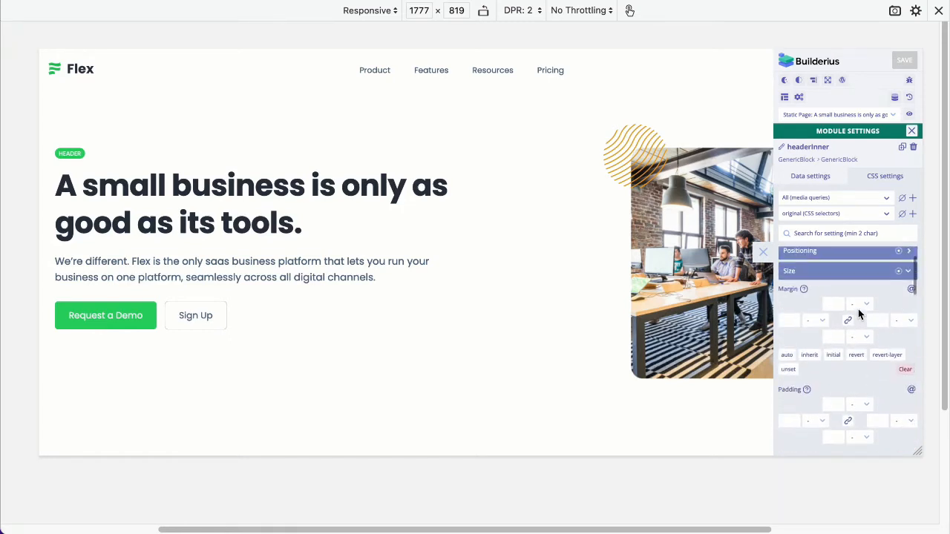
{"action": "left_click", "coordinate": [860, 320]}
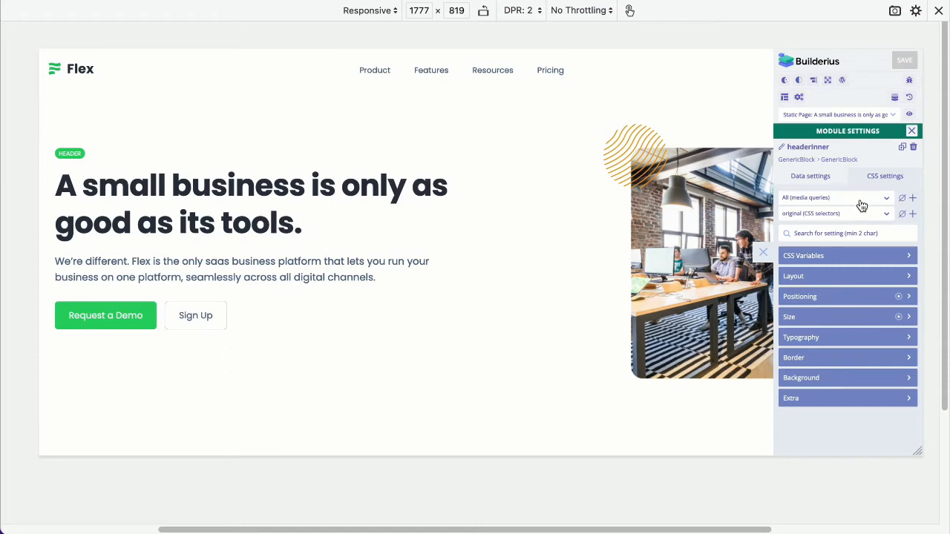
Add a new media query (min-width: 1500px) to the headerInner block's CSS settings.
{"action": "left_click", "coordinate": [912, 198]}
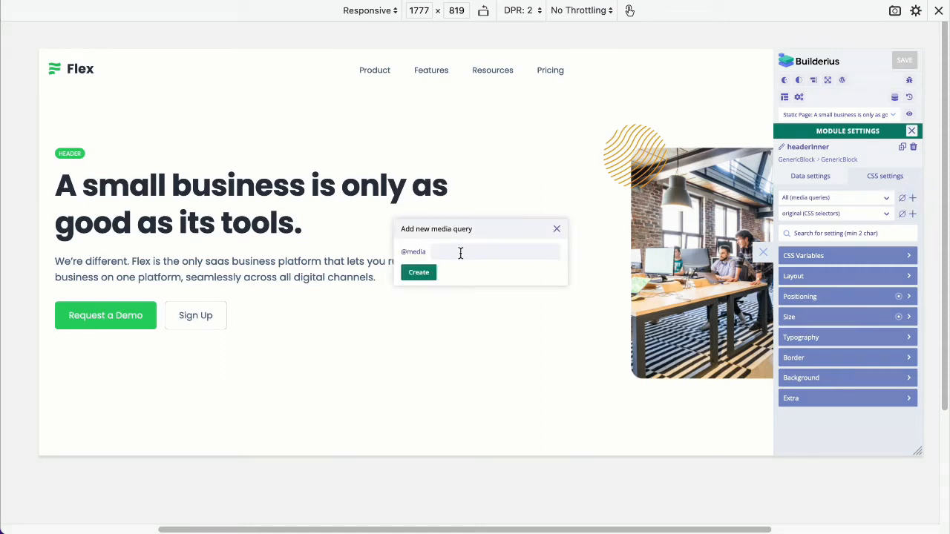
{"action": "type", "text": "(min-width: 1500px"}
{"action": "left_click_drag", "start_coordinate": [488, 254], "coordinate": [428, 253]}
{"action": "left_click", "coordinate": [480, 251]}
{"action": "left_click", "coordinate": [428, 274]}
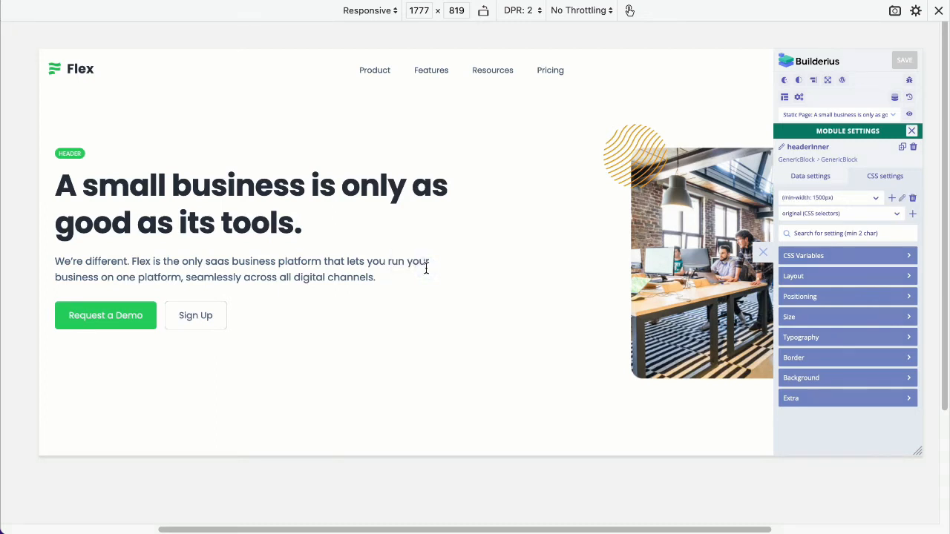
Set the headerInner block's max width to 1300 px for the (min-width: 1500px) media query.
{"action": "left_click", "coordinate": [857, 317]}
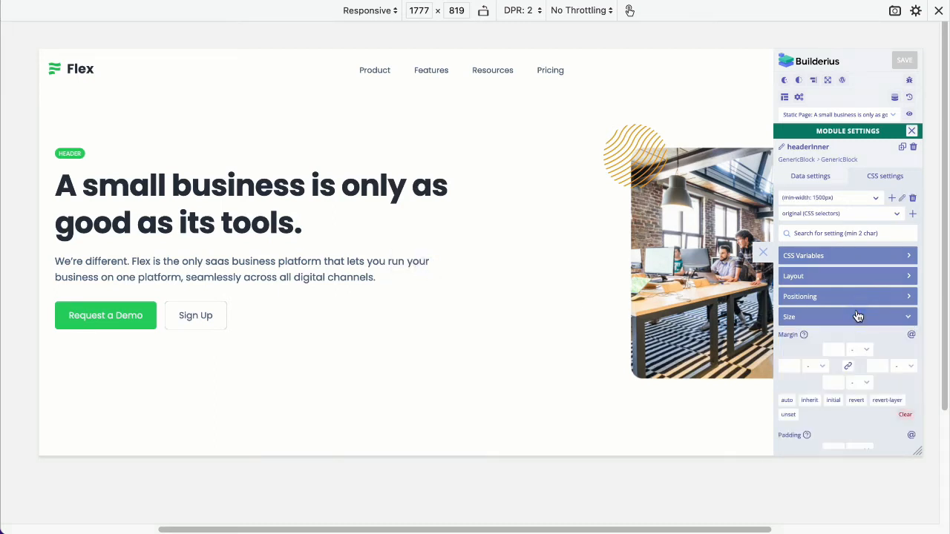
{"action": "scroll", "coordinate": [856, 344], "scroll_direction": "down", "scroll_amount": 2}
{"action": "scroll", "coordinate": [855, 345], "scroll_direction": "down", "scroll_amount": 3}
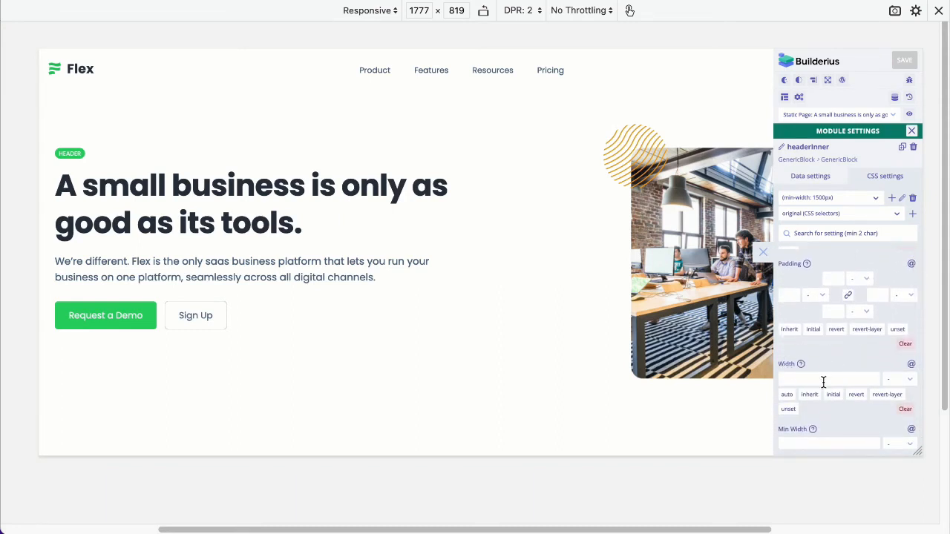
{"action": "left_click", "coordinate": [826, 199]}
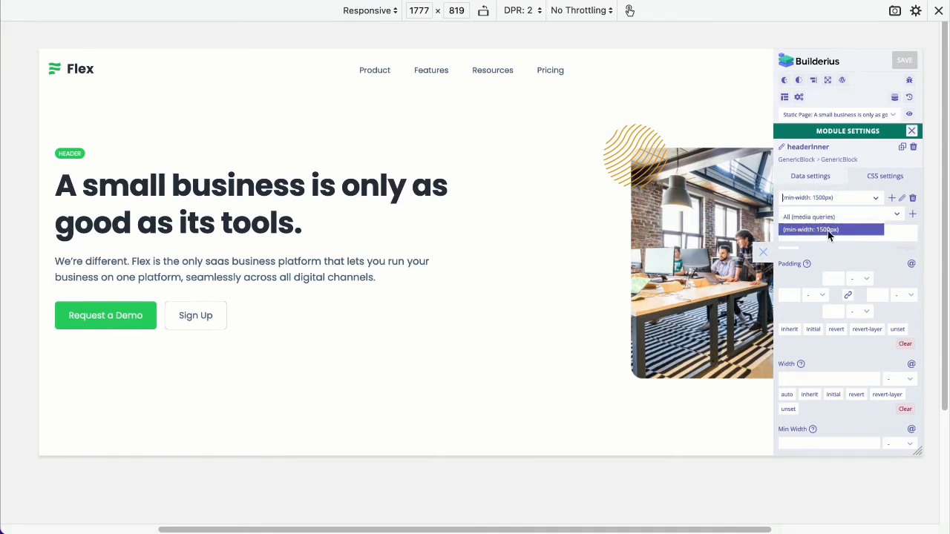
{"action": "left_click", "coordinate": [867, 266]}
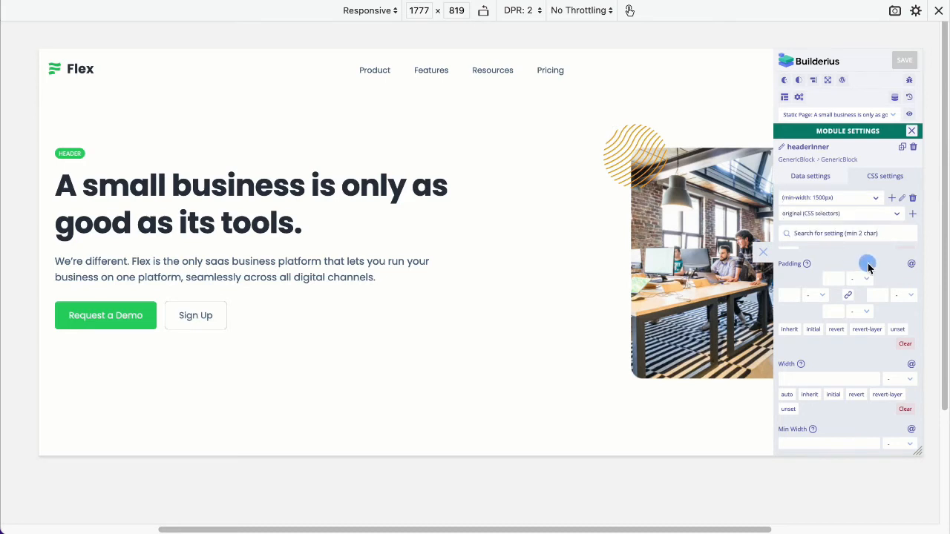
{"action": "scroll", "coordinate": [854, 334], "scroll_direction": "down", "scroll_amount": 3}
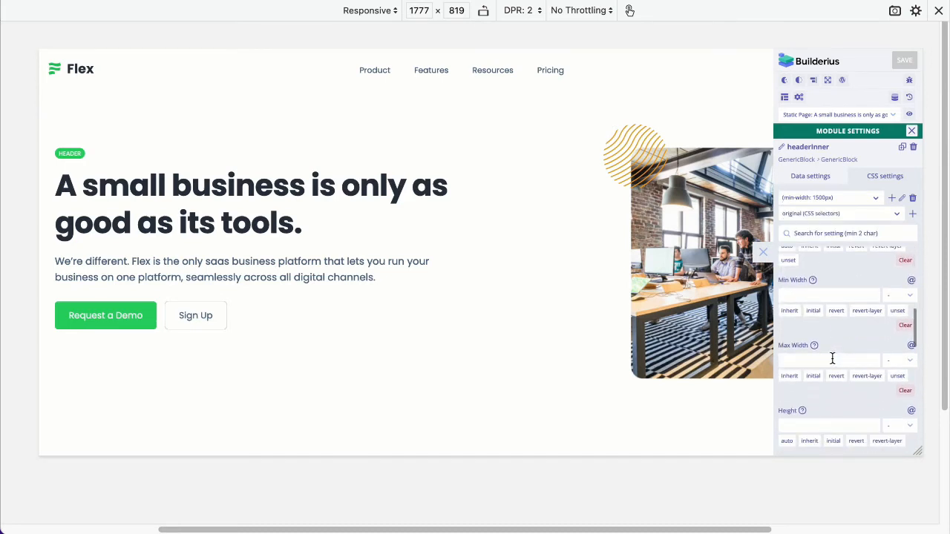
{"action": "left_click", "coordinate": [831, 358]}
{"action": "type", "text": "1"}
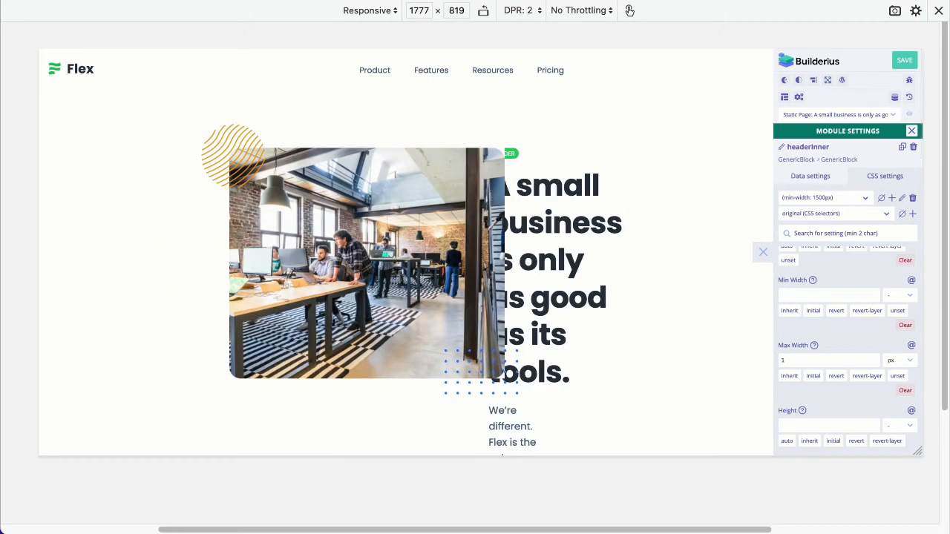
{"action": "type", "text": "300"}
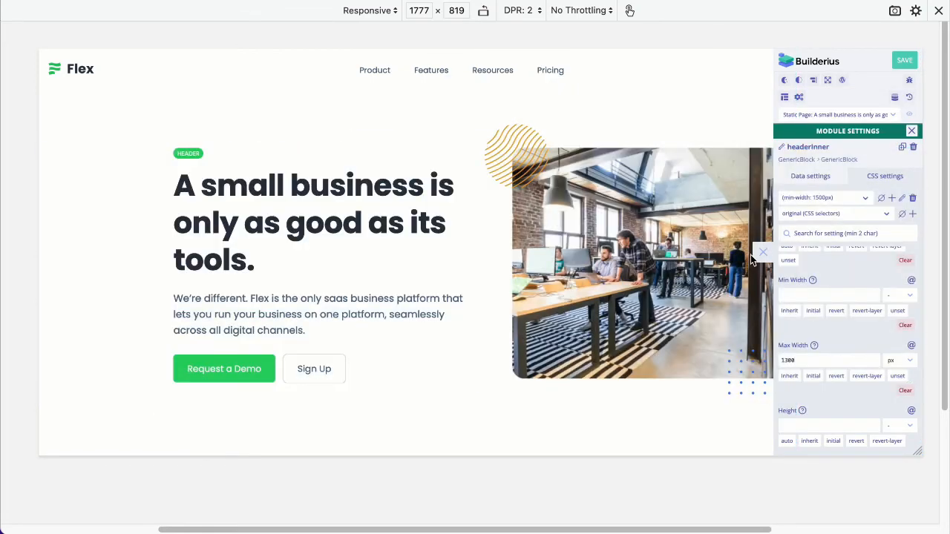
Hide the builder panel and test the header layout by resizing the viewport to 1537 px and 1588 px wide.
{"action": "left_click", "coordinate": [764, 253]}
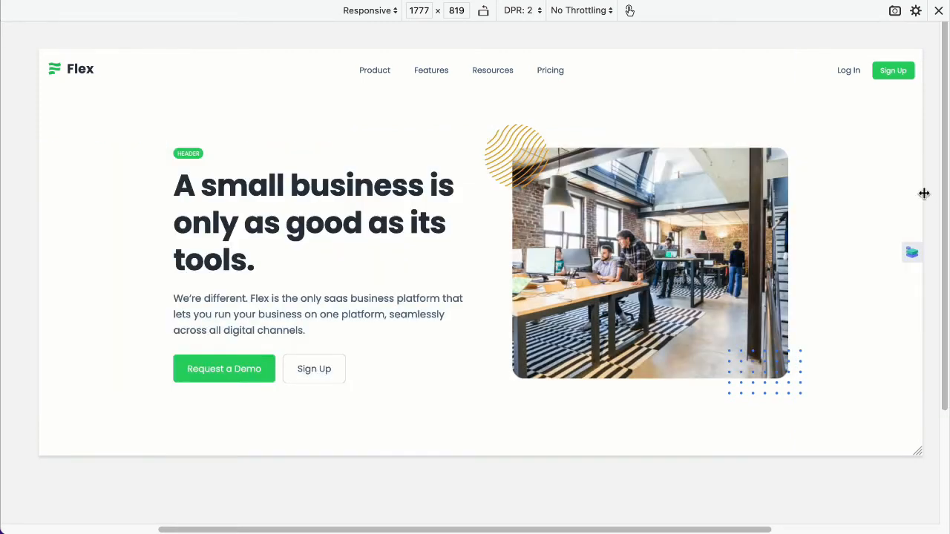
{"action": "left_click_drag", "start_coordinate": [922, 193], "coordinate": [864, 193]}
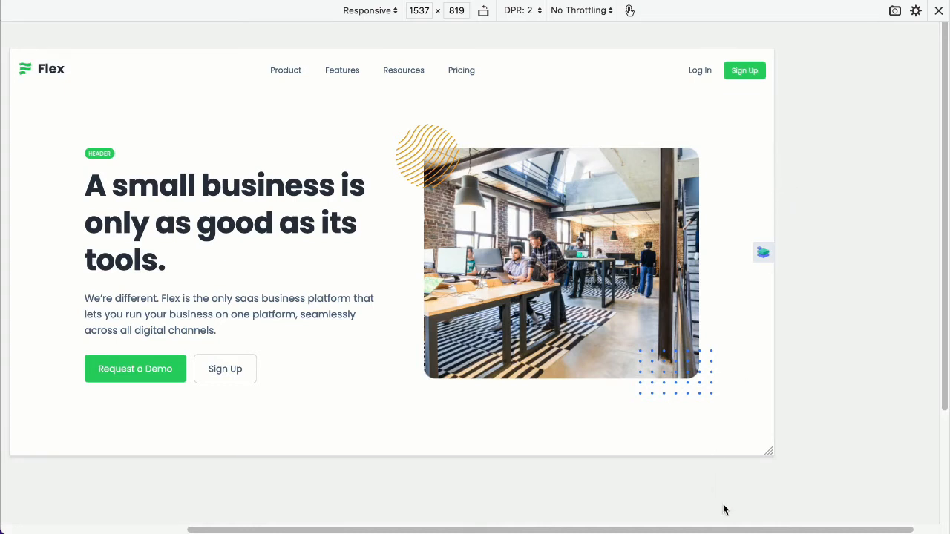
{"action": "left_click_drag", "start_coordinate": [731, 529], "coordinate": [697, 530]}
{"action": "left_click_drag", "start_coordinate": [679, 528], "coordinate": [674, 528]}
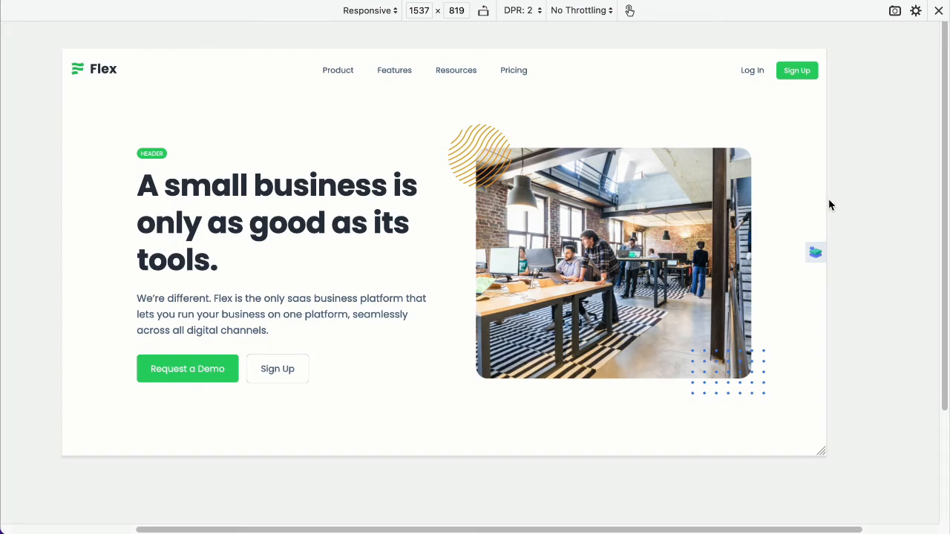
{"action": "mouse_move", "coordinate": [826, 199]}
{"action": "left_mouse_down"}
{"action": "mouse_move", "coordinate": [816, 201]}
{"action": "mouse_move", "coordinate": [839, 201]}
{"action": "left_mouse_up"}
Reopen the builder panel and add a second media query (min-width: 1024px) for the headerInner block.
{"action": "left_click", "coordinate": [848, 250]}
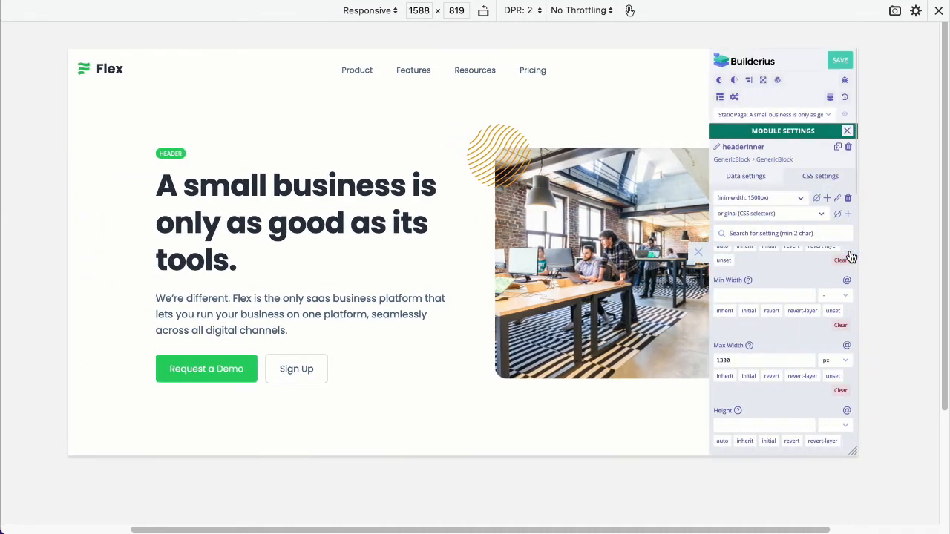
{"action": "scroll", "coordinate": [798, 256], "scroll_direction": "up", "scroll_amount": 1}
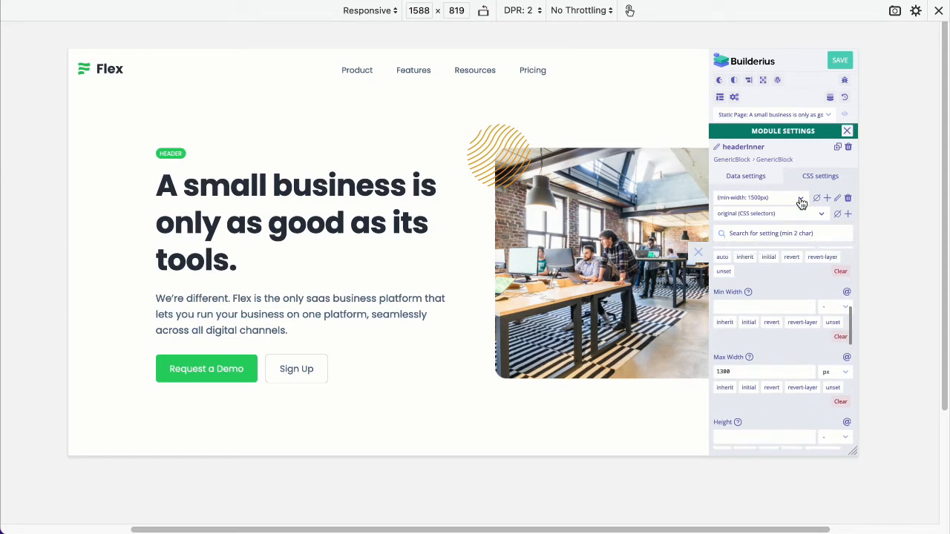
{"action": "left_click", "coordinate": [827, 198]}
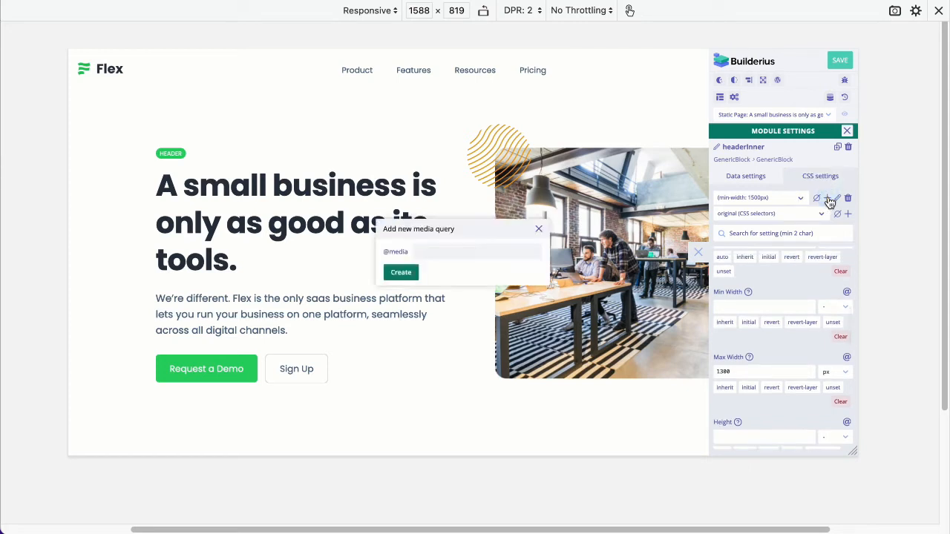
{"action": "left_click", "coordinate": [474, 255]}
{"action": "left_click", "coordinate": [407, 274]}
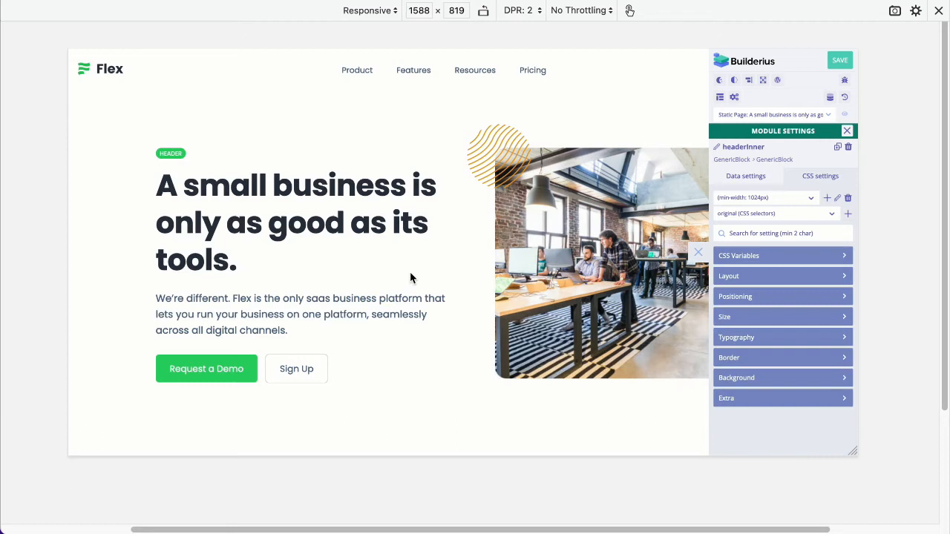
Set the headerInner block's max width to 900 px for the (min-width: 1024px) media query.
{"action": "left_click", "coordinate": [772, 317]}
{"action": "scroll", "coordinate": [775, 341], "scroll_direction": "down", "scroll_amount": 5}
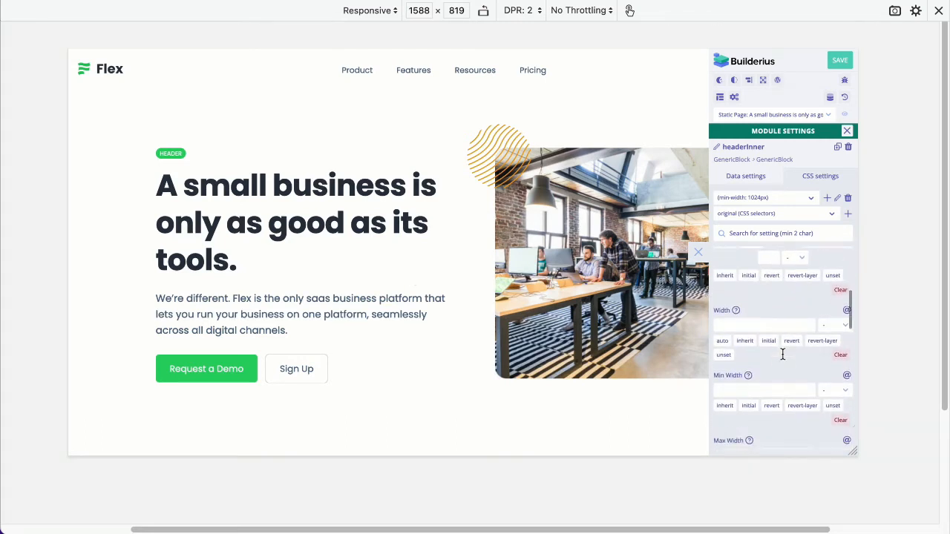
{"action": "scroll", "coordinate": [782, 355], "scroll_direction": "down", "scroll_amount": 3}
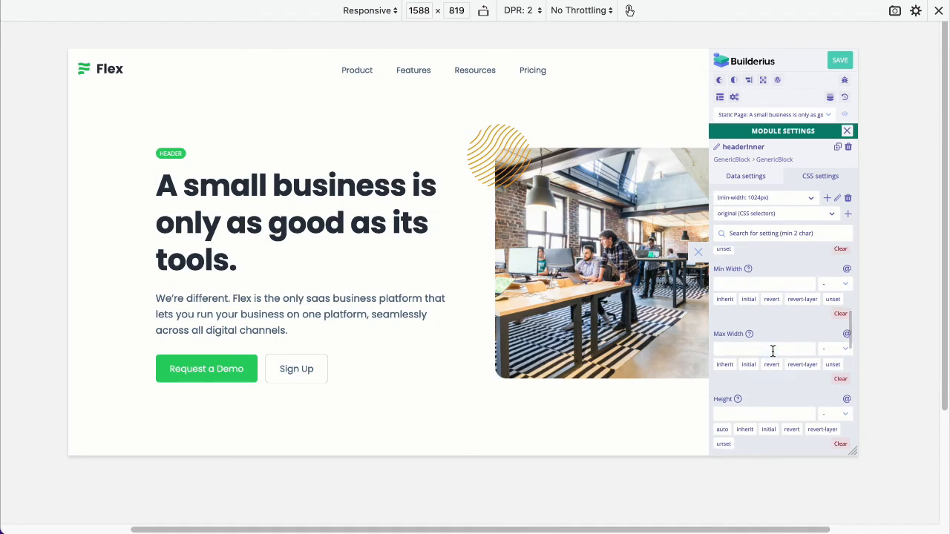
{"action": "left_click", "coordinate": [772, 351]}
{"action": "type", "text": "900"}
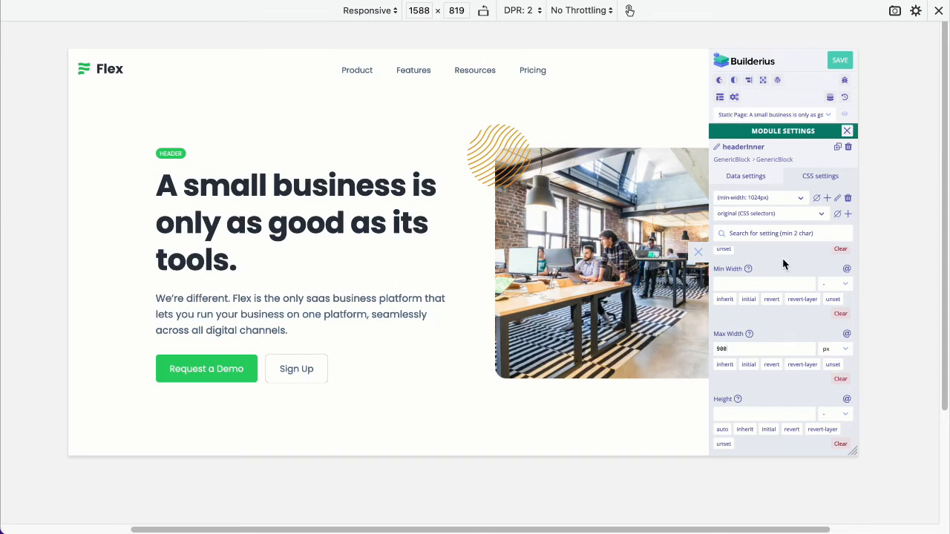
Hide the builder panel, resize the viewport to 1492 px and 1465 px wide, and inspect the heading text beside the image.
{"action": "scroll", "coordinate": [811, 292], "scroll_direction": "up", "scroll_amount": 4}
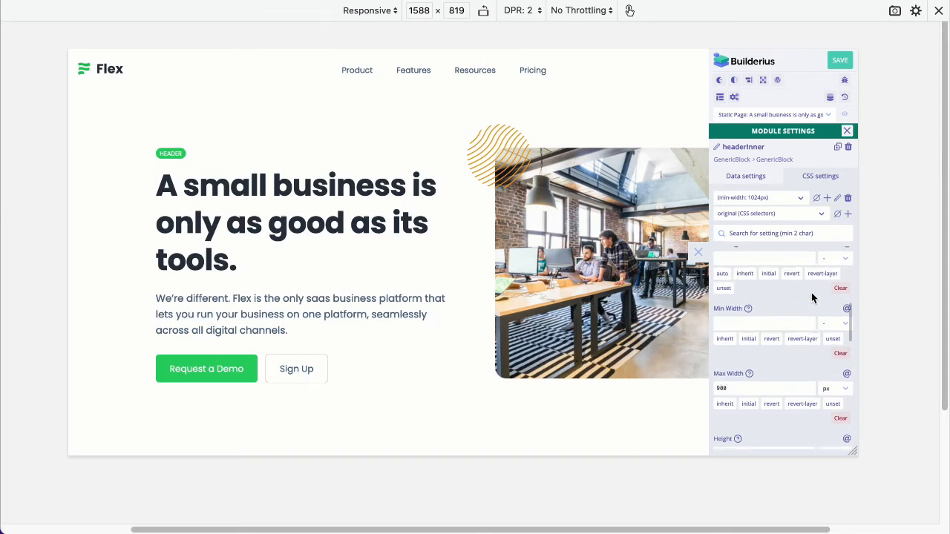
{"action": "left_click", "coordinate": [697, 252]}
{"action": "left_click_drag", "start_coordinate": [858, 236], "coordinate": [835, 236]}
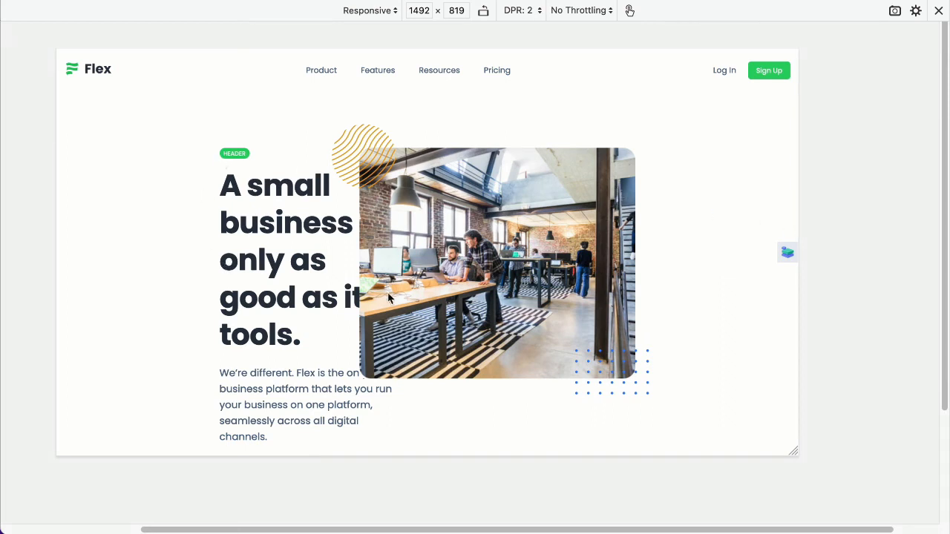
{"action": "left_click_drag", "start_coordinate": [297, 296], "coordinate": [379, 310]}
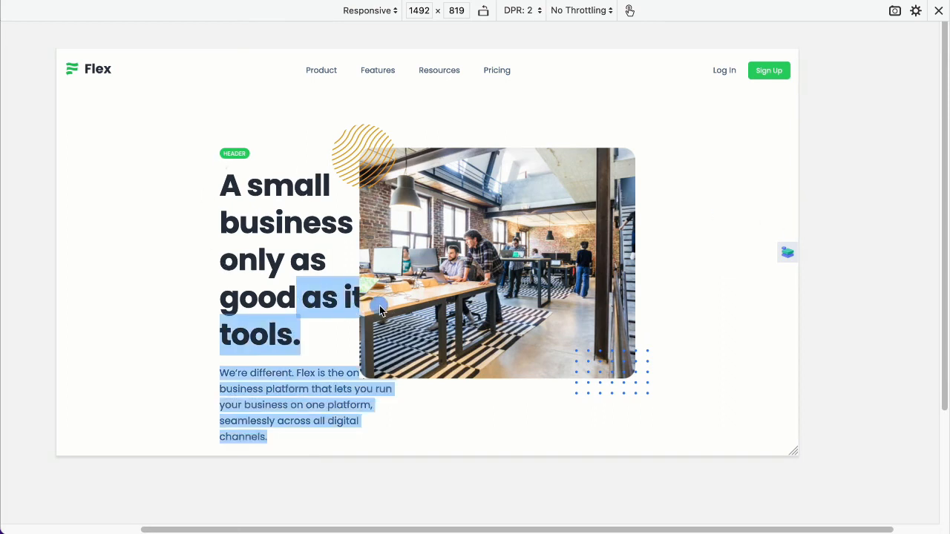
{"action": "left_click", "coordinate": [313, 318]}
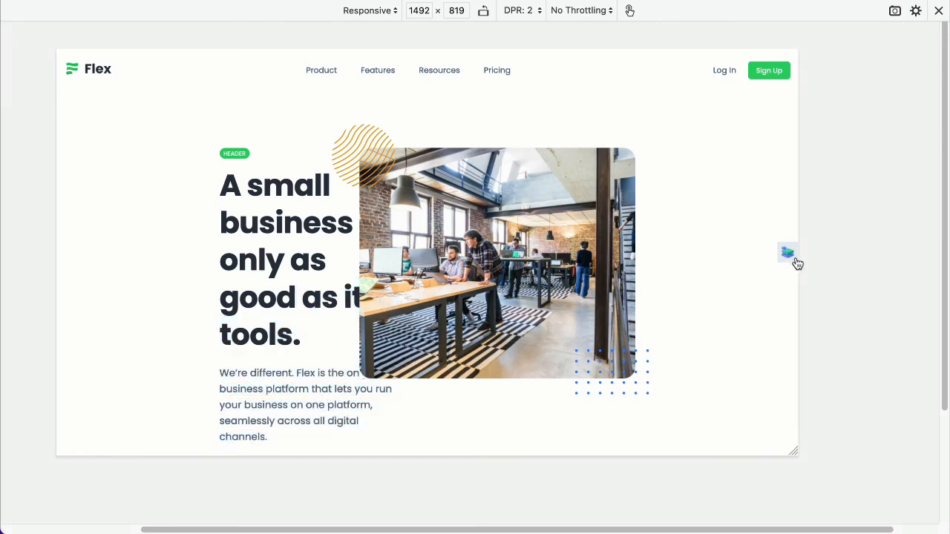
{"action": "mouse_move", "coordinate": [797, 259]}
{"action": "left_mouse_down"}
{"action": "mouse_move", "coordinate": [833, 257]}
{"action": "mouse_move", "coordinate": [767, 257]}
{"action": "mouse_move", "coordinate": [822, 254]}
{"action": "mouse_move", "coordinate": [794, 258]}
{"action": "mouse_move", "coordinate": [812, 259]}
{"action": "left_mouse_up"}
Reopen the builder panel and change the headerInner block's (min-width: 1024px) media query to (min-width: 1200px).
{"action": "left_click", "coordinate": [810, 255]}
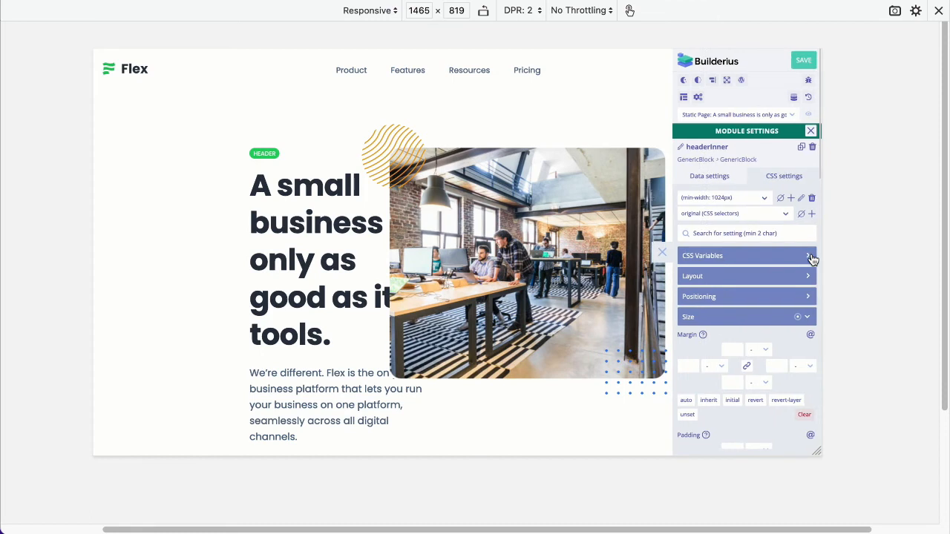
{"action": "left_click", "coordinate": [765, 199]}
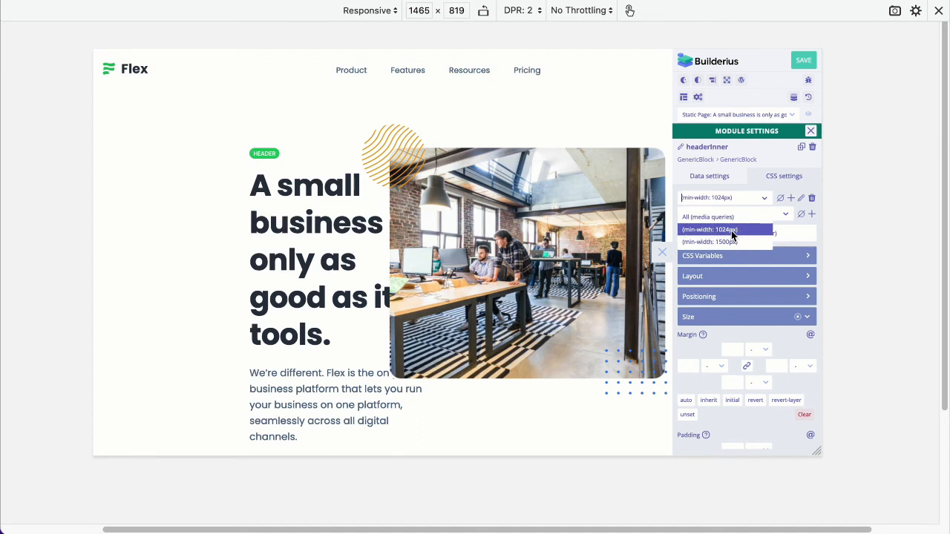
{"action": "left_click", "coordinate": [801, 199]}
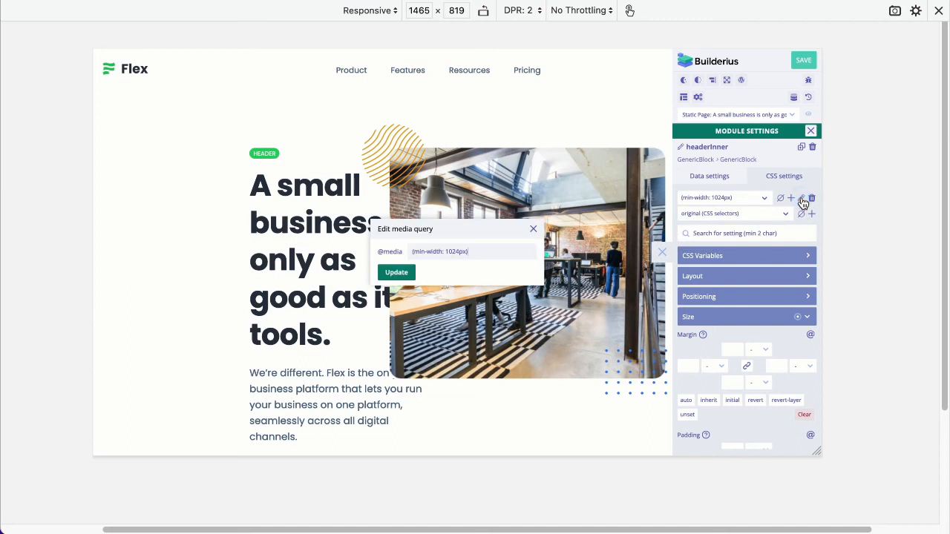
{"action": "double_click", "coordinate": [454, 251]}
{"action": "left_click", "coordinate": [457, 266]}
{"action": "left_click", "coordinate": [453, 251]}
{"action": "key", "text": "BackSpace"}
{"action": "left_click", "coordinate": [403, 275]}
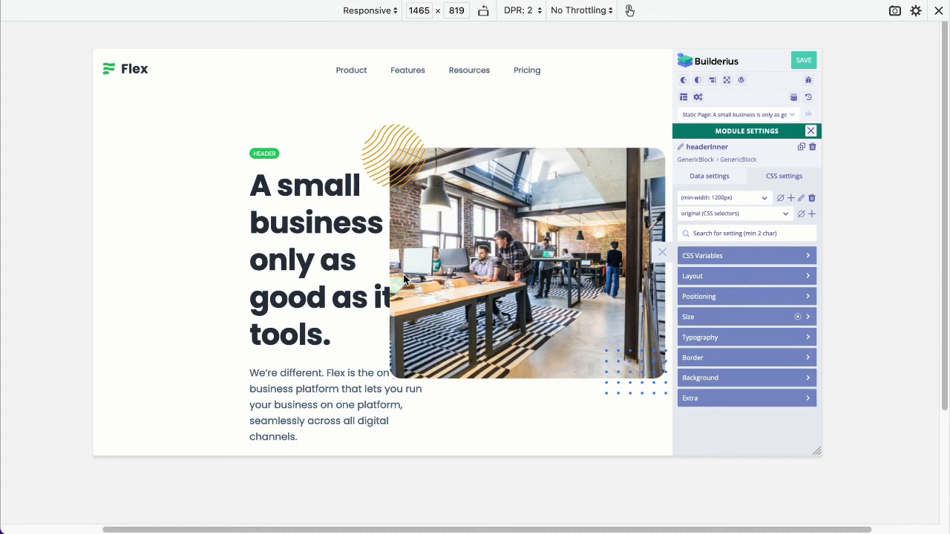
Hide the builder panel and check the header layout with the viewport narrowed to 1384 px.
{"action": "left_click", "coordinate": [662, 252]}
{"action": "left_click_drag", "start_coordinate": [822, 213], "coordinate": [803, 221]}
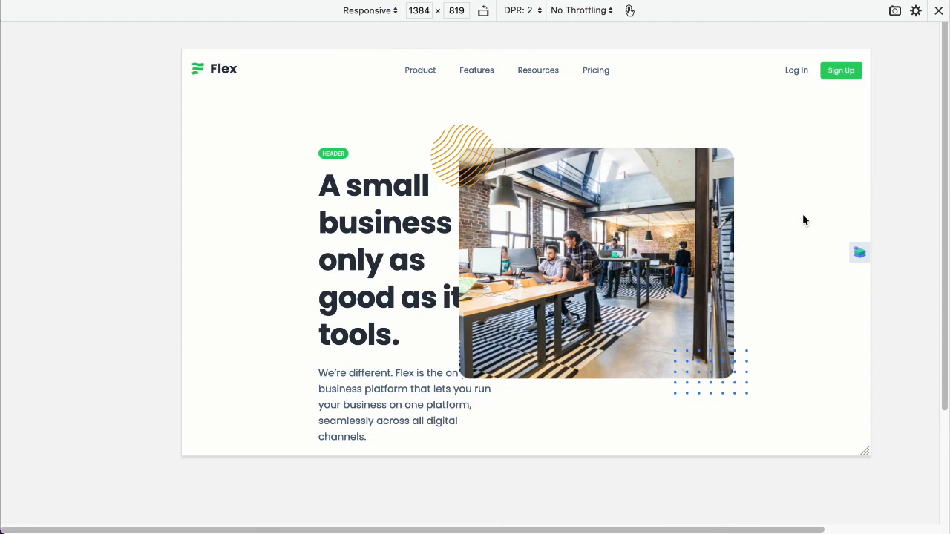